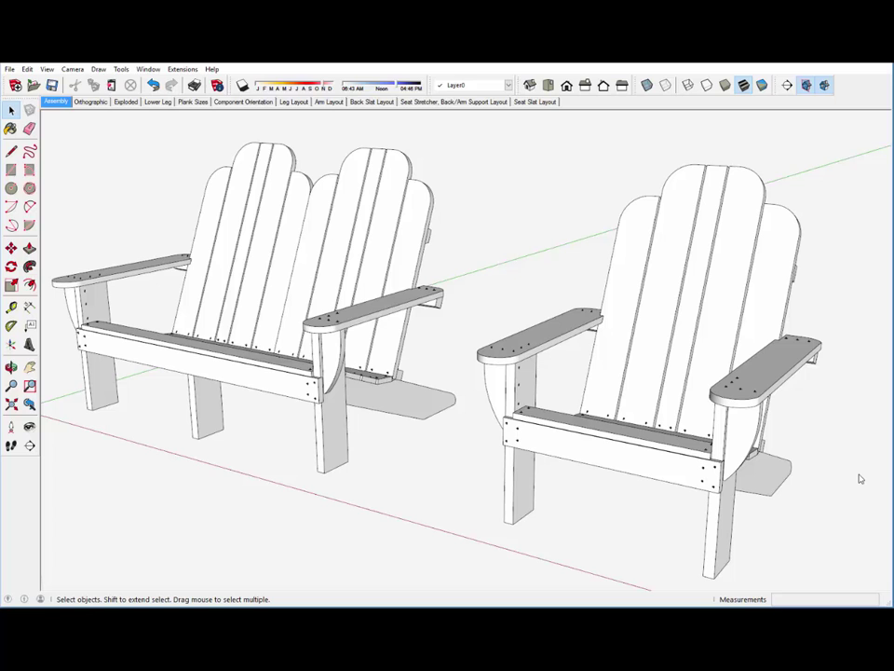
Step through the Orthographic and Exploded scenes to the Lower Leg scene showing the 36 15/16" leg.
middle_click_drag(859, 479, 830, 458)
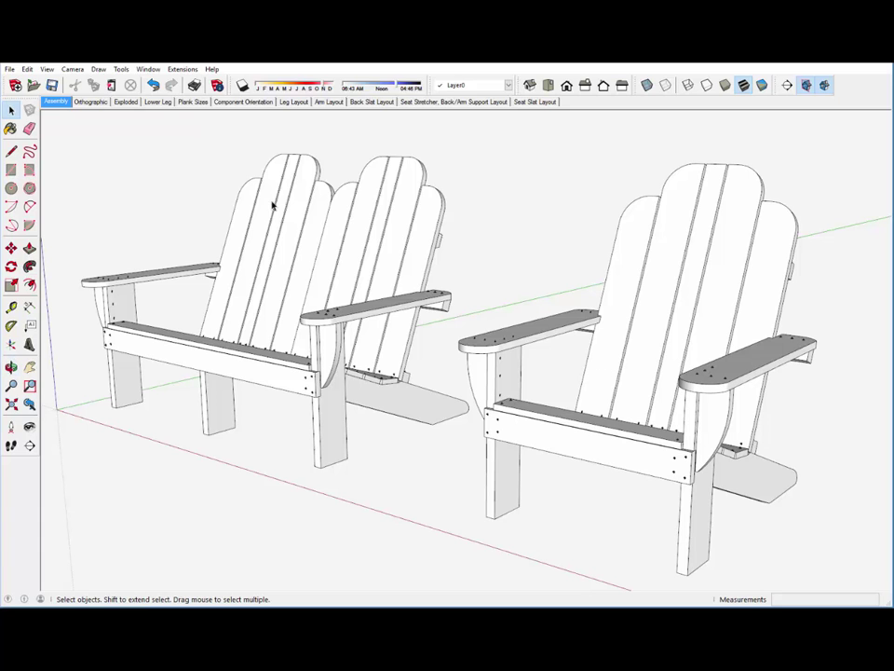
left_click(94, 103)
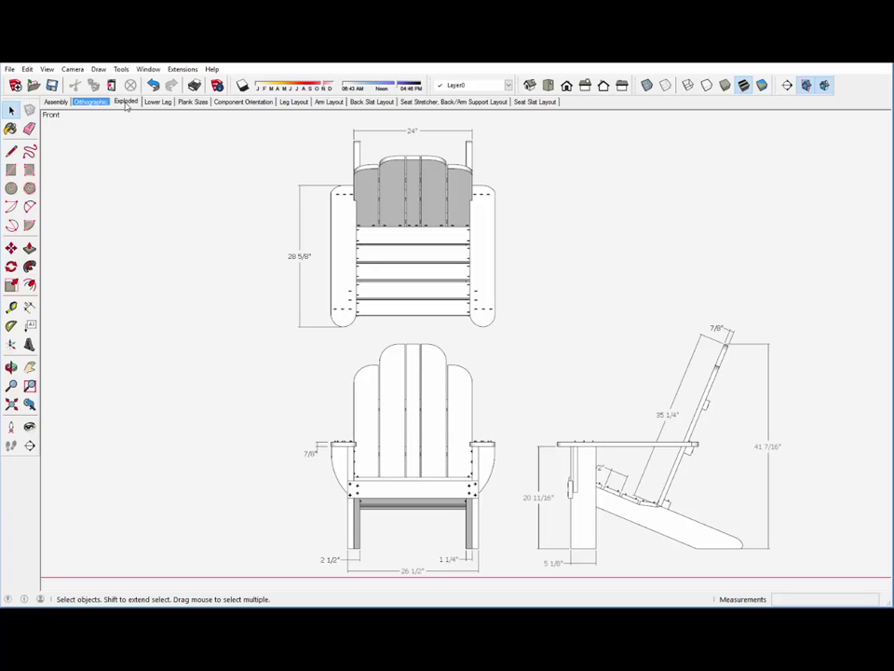
left_click(127, 102)
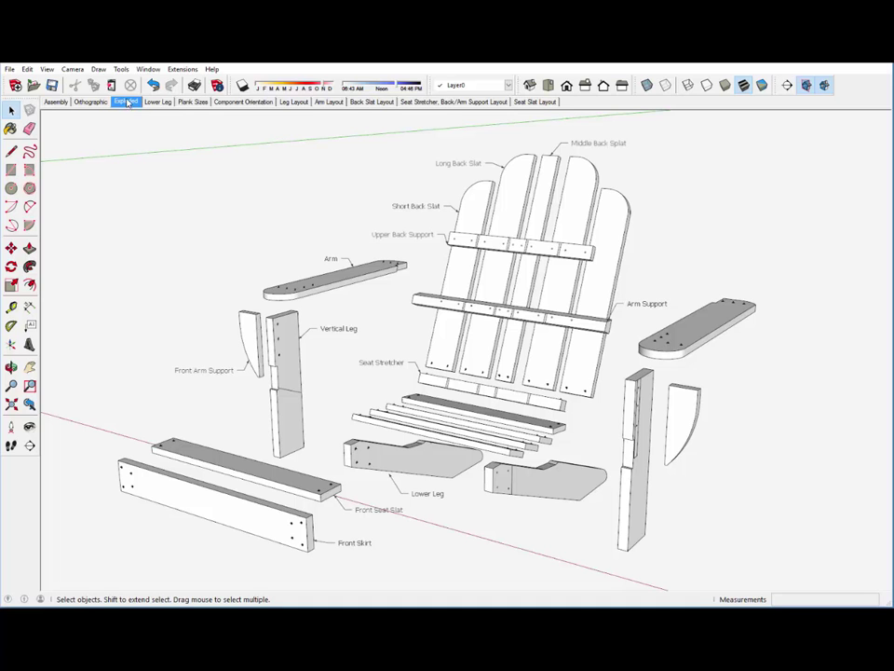
left_click(157, 103)
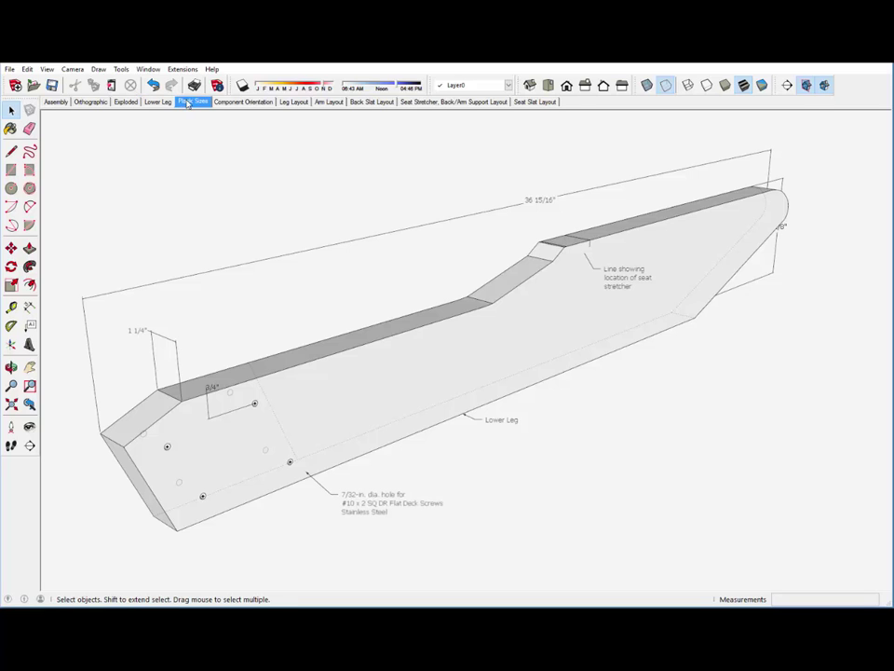
Show the Plank Sizes scene, zoomed out to see Plank Sizes 1, 2 and 3 with dimensions.
left_click(189, 102)
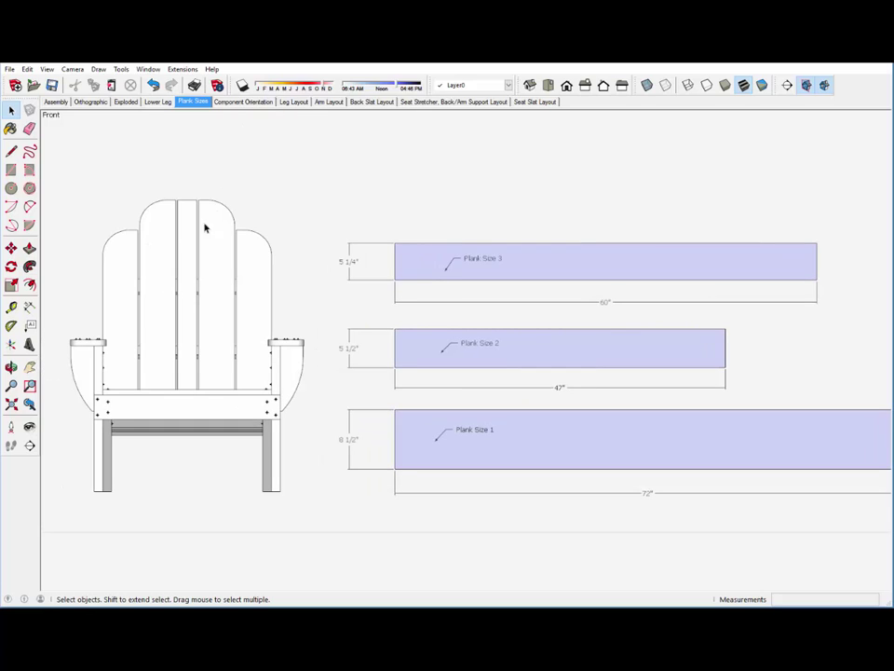
scroll(182, 232, "down", 1)
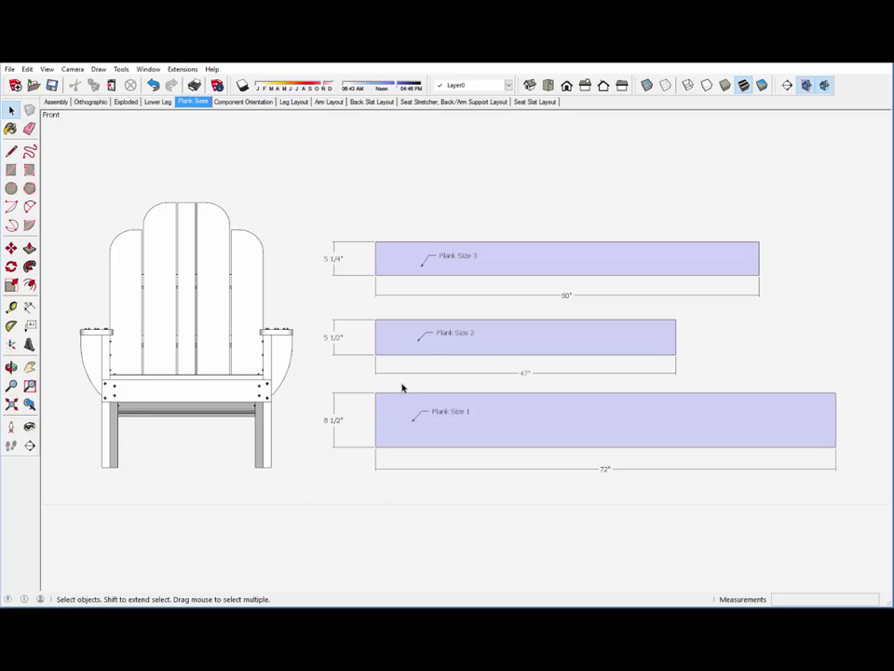
scroll(403, 390, "down", 2)
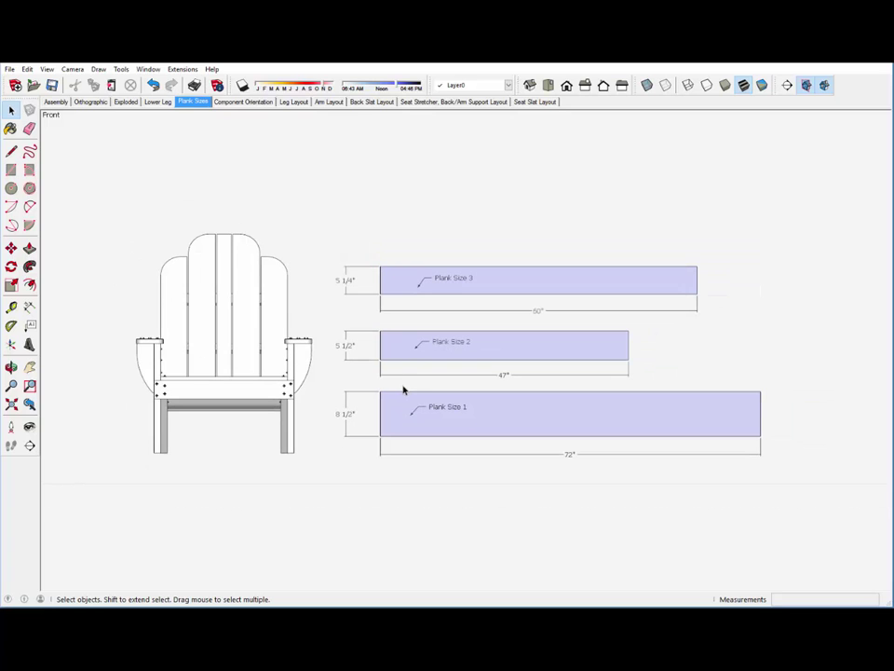
Switch to the Component Orientation scene and orbit to a three-quarter view of the chair.
left_click(257, 101)
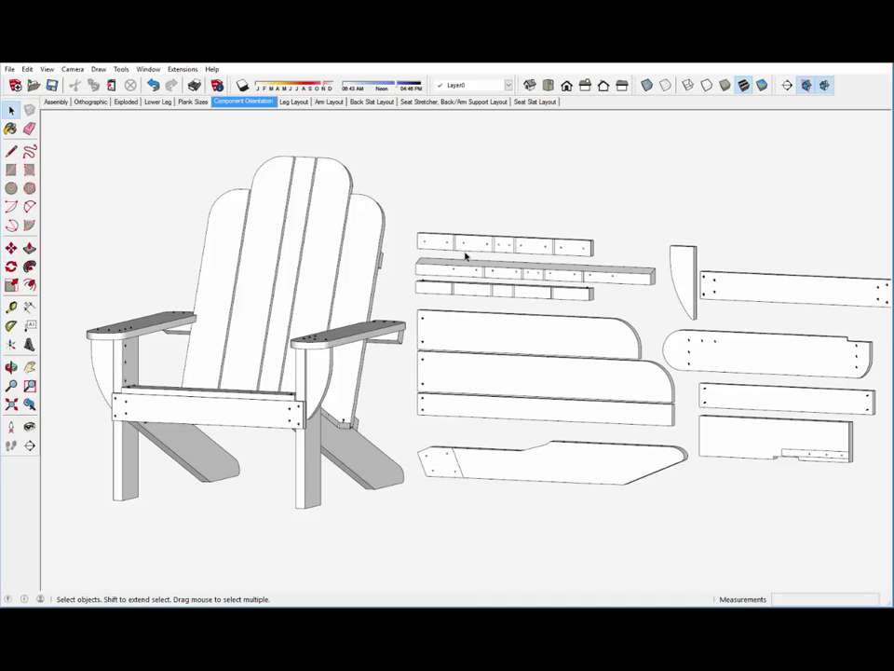
middle_click_drag(484, 261, 410, 265)
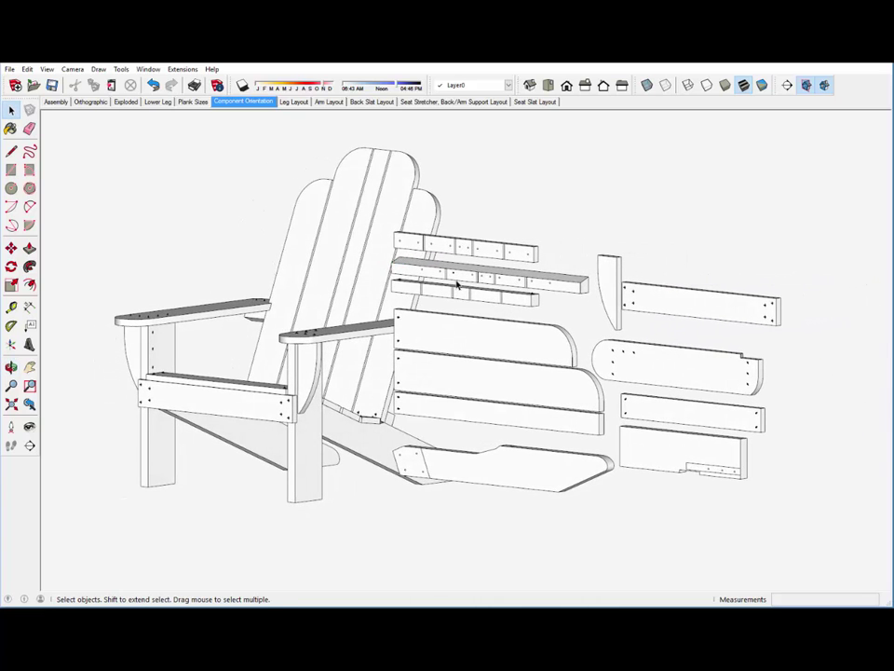
left_click(499, 343)
middle_click_drag(540, 284, 276, 250)
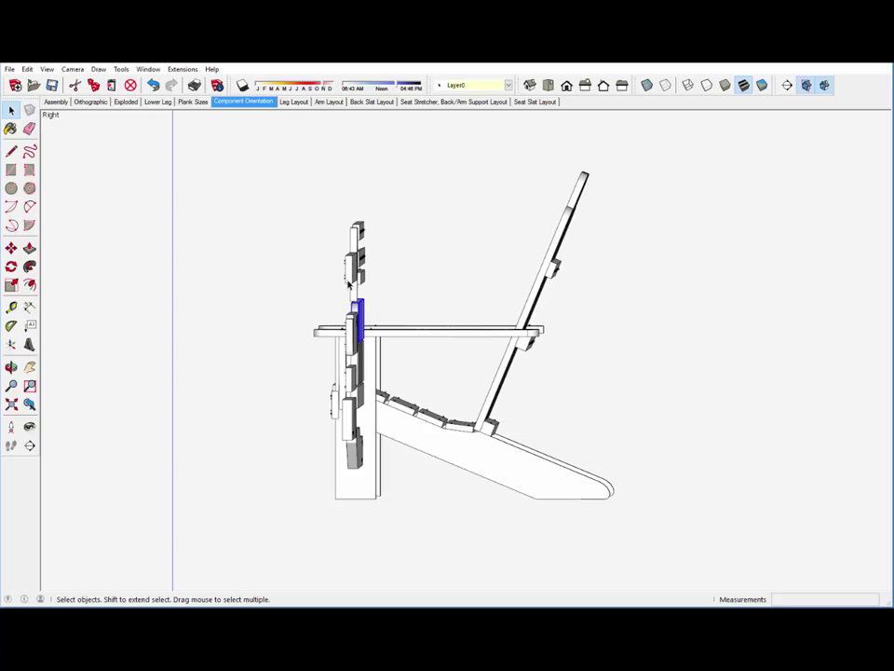
middle_click_drag(349, 283, 655, 285)
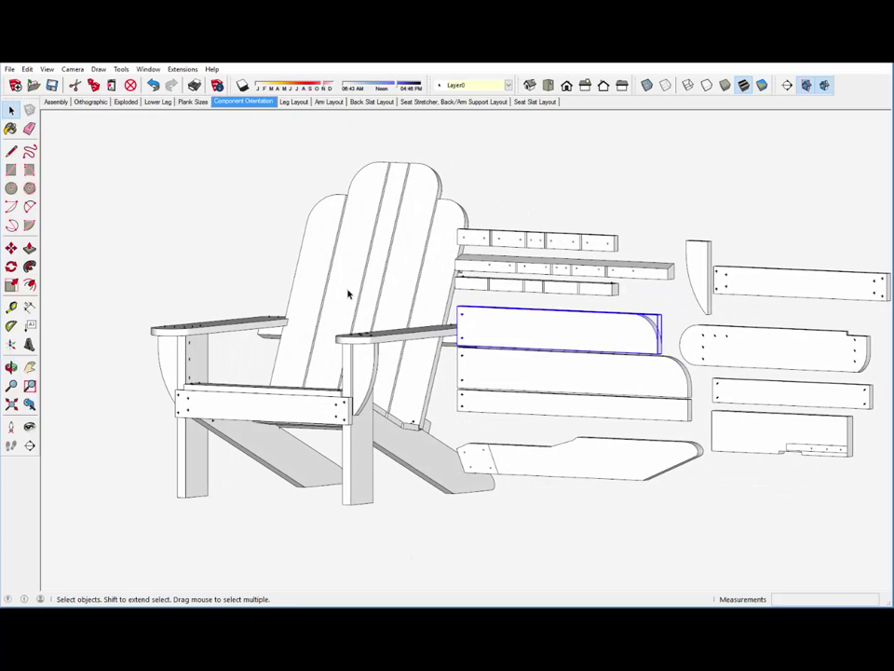
scroll(348, 294, "down", 1)
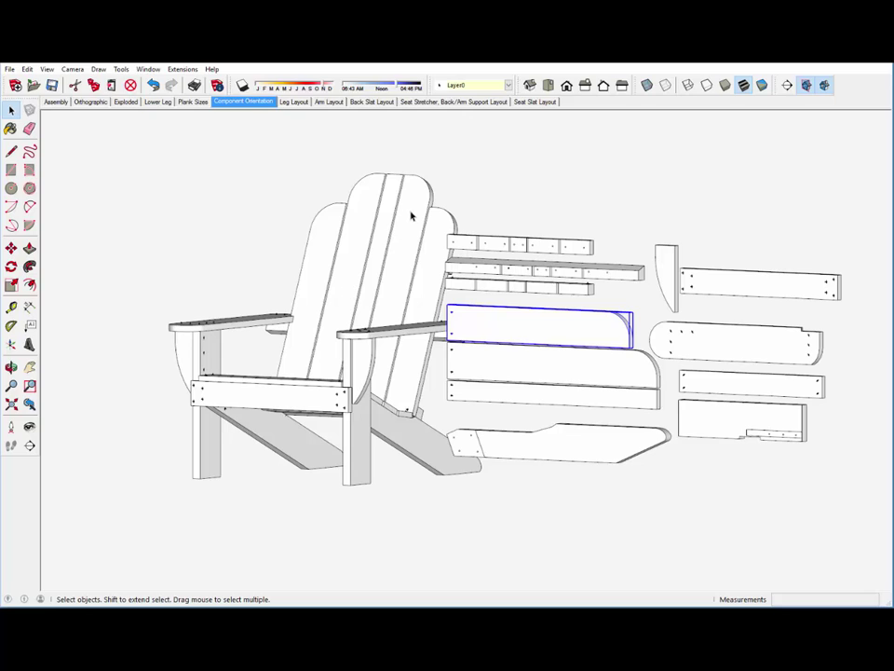
Select the leftmost back slat and the second back slat together.
left_click(334, 244)
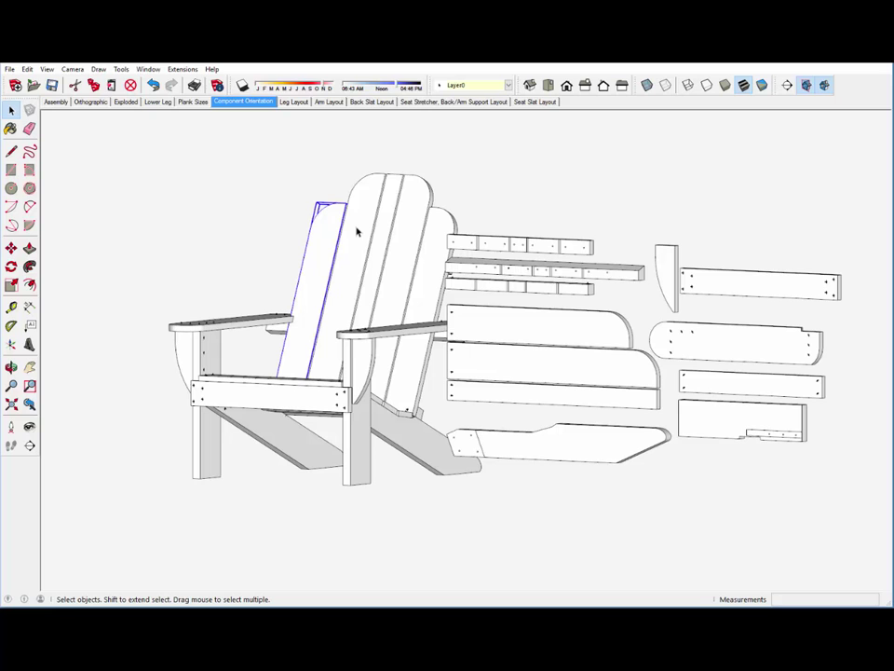
left_click(358, 230, "shift")
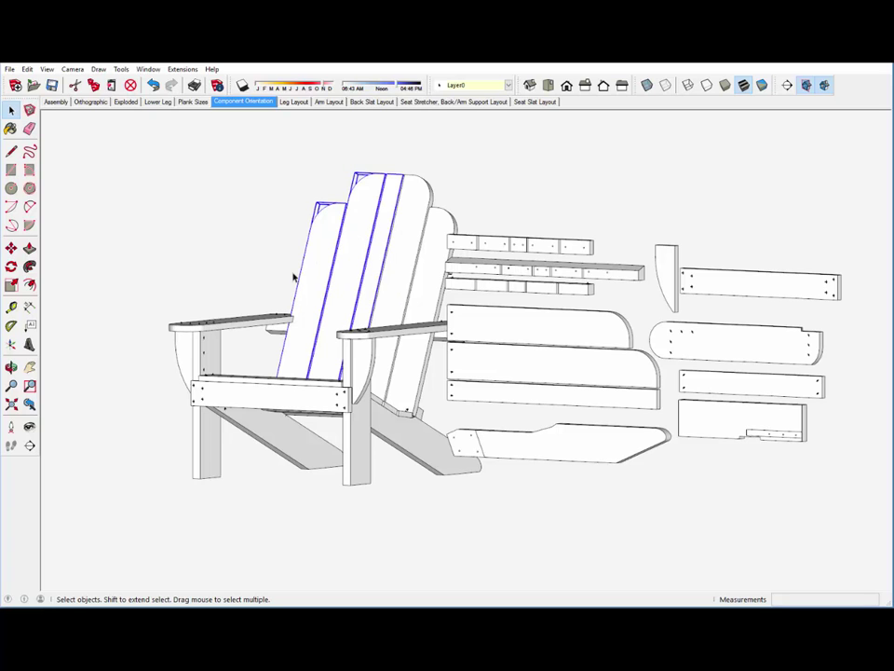
scroll(307, 273, "down", 1)
scroll(308, 273, "down", 2)
middle_click_drag(303, 272, 241, 290)
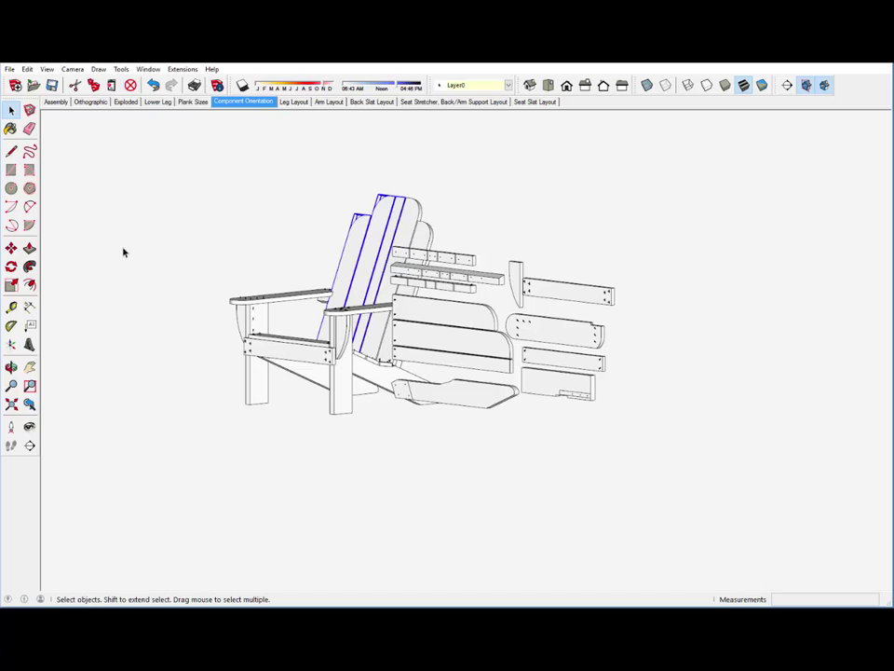
Copy the selected back slats with Move and Ctrl, placing them right of the chair.
left_click(12, 250)
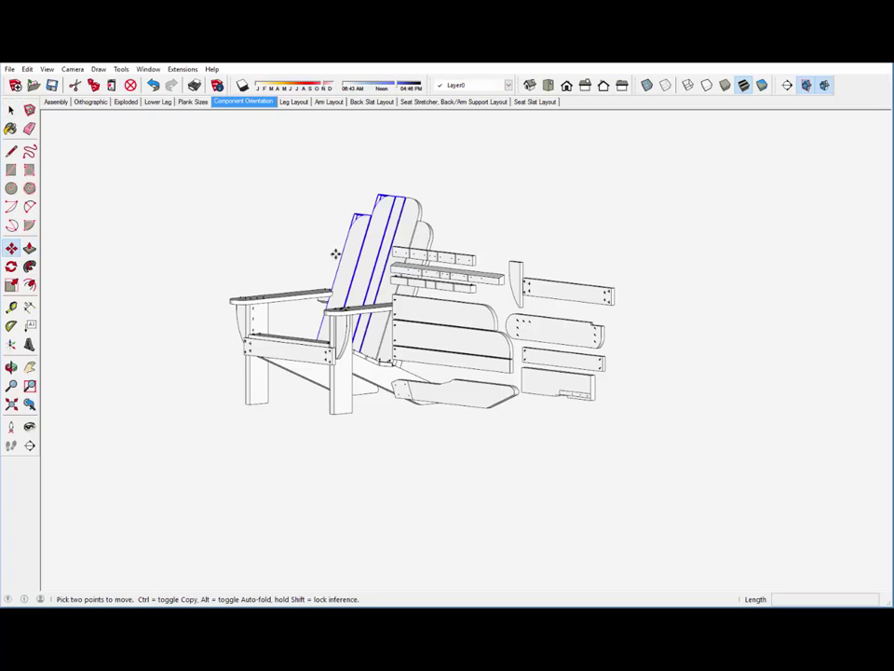
left_click(397, 259)
key("ctrl")
middle_click_drag(434, 266, 564, 304)
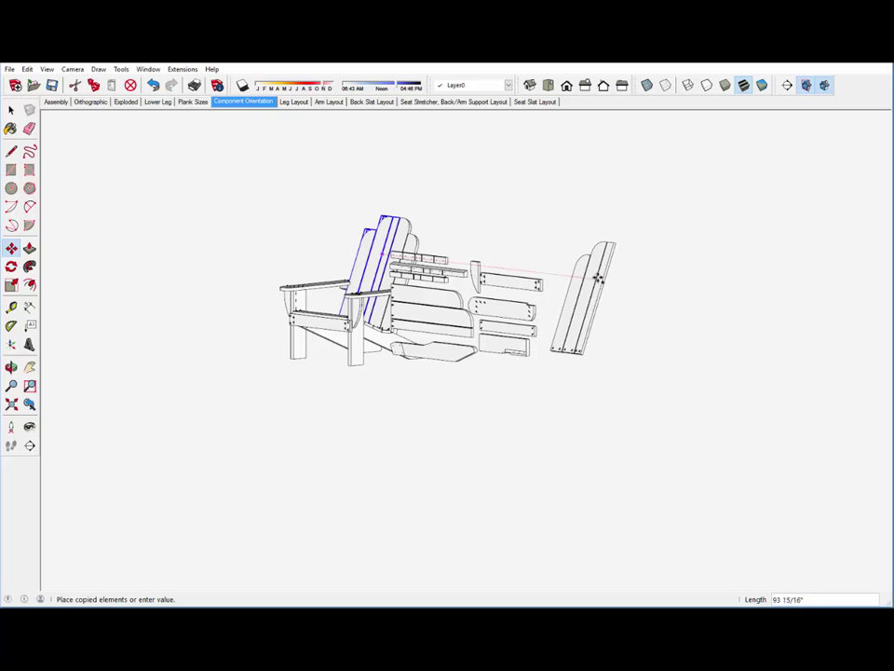
left_click(604, 276)
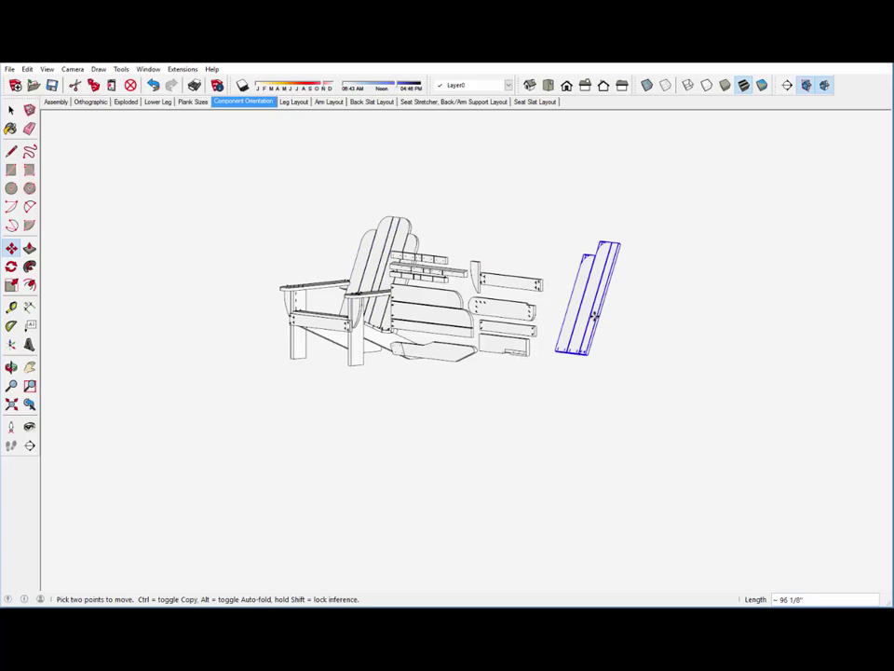
scroll(597, 317, "up", 3)
scroll(593, 317, "up", 3)
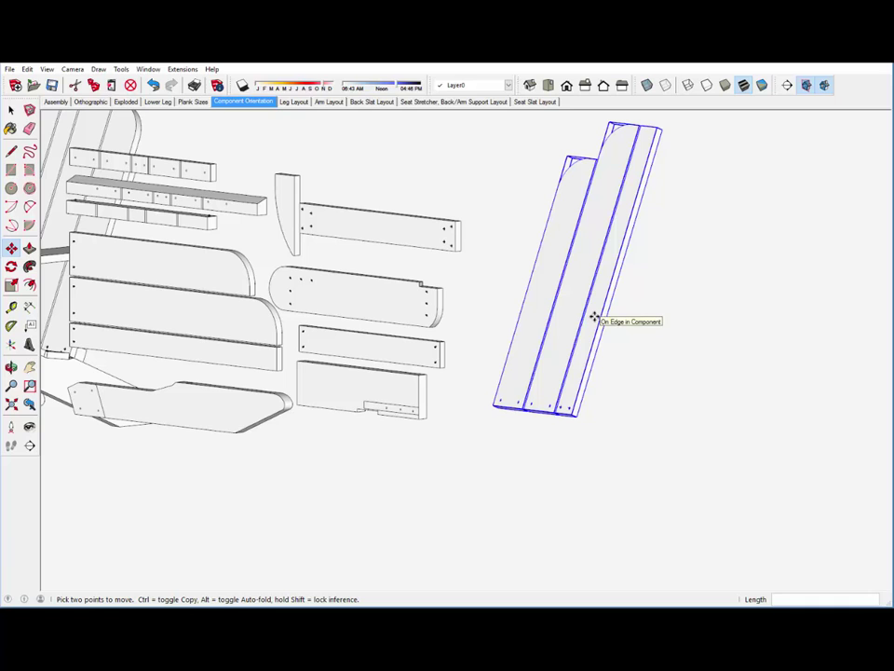
middle_click_drag(576, 316, 520, 325)
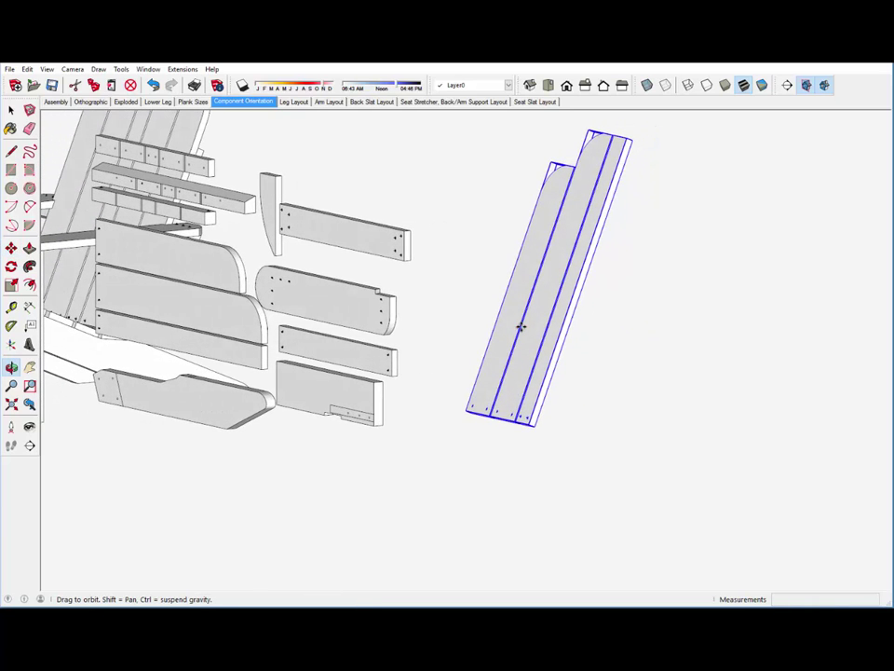
Rotate the copied slats, pivoting at their bottom end with the reference along their length.
left_click(12, 266)
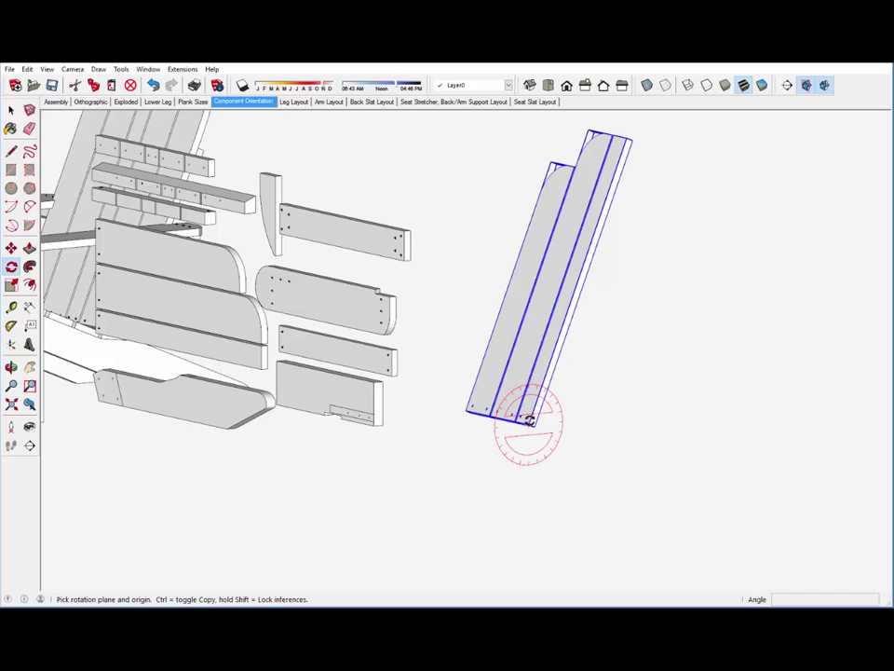
left_click(528, 421)
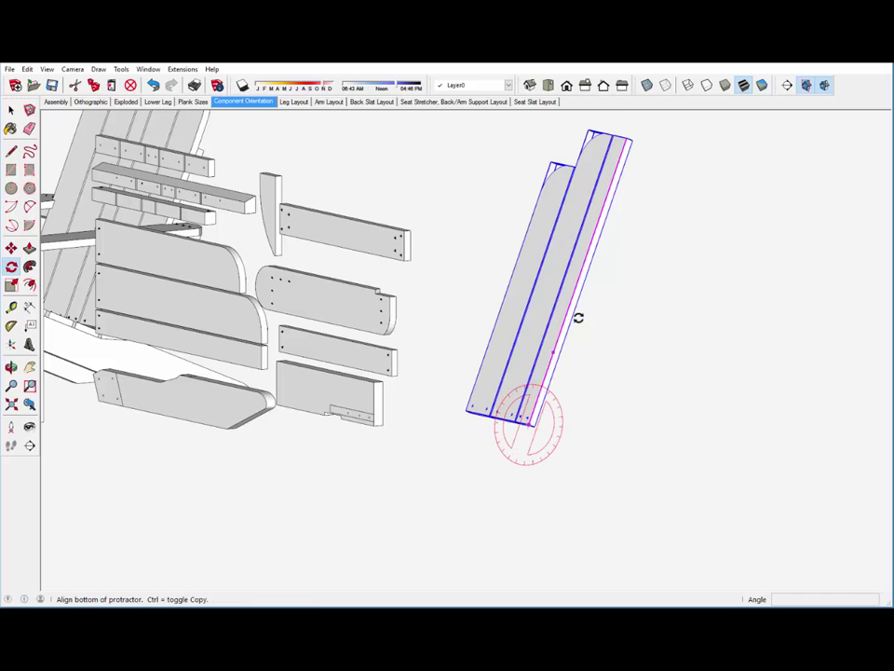
left_click(590, 225)
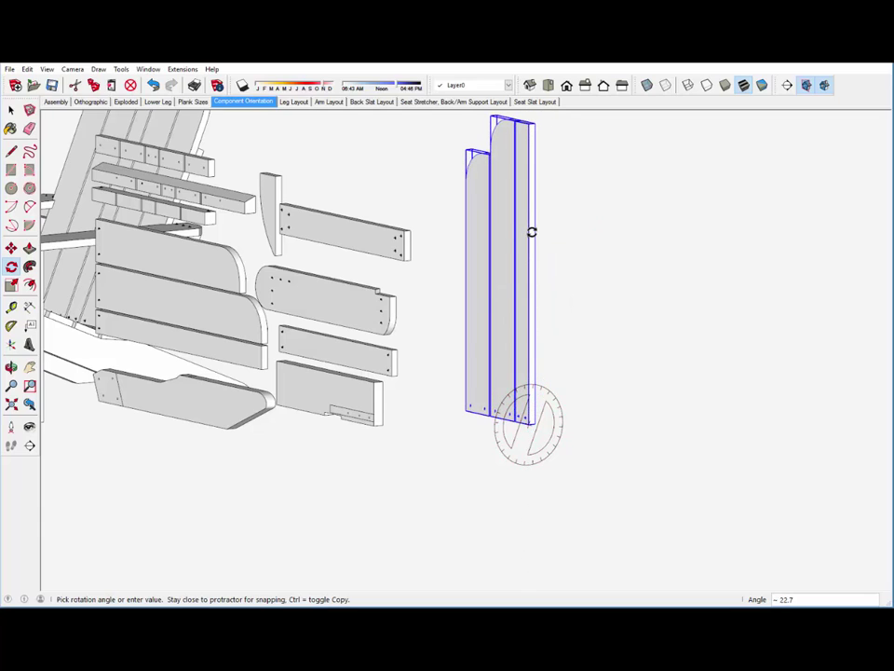
left_click(531, 232)
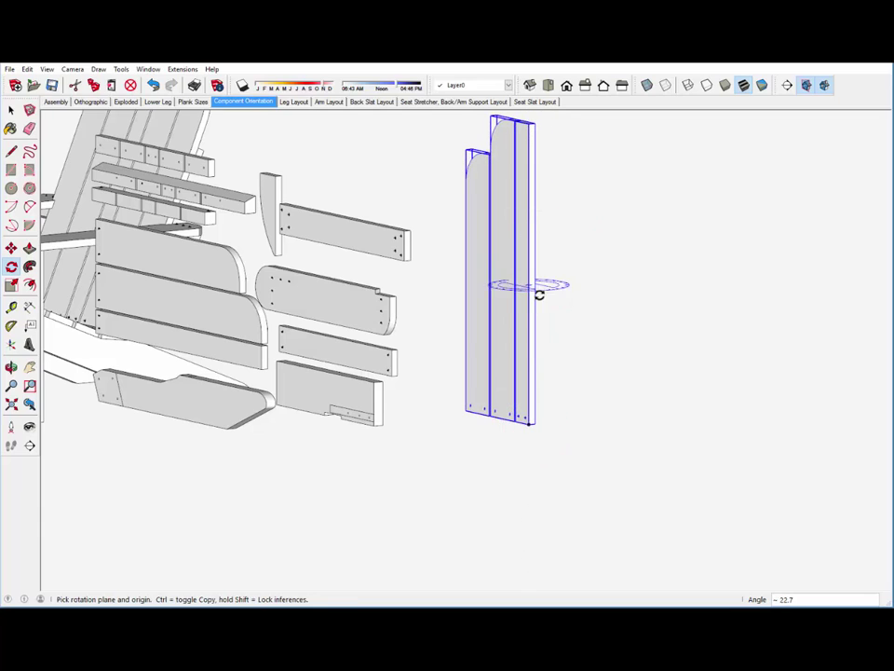
left_click(527, 420)
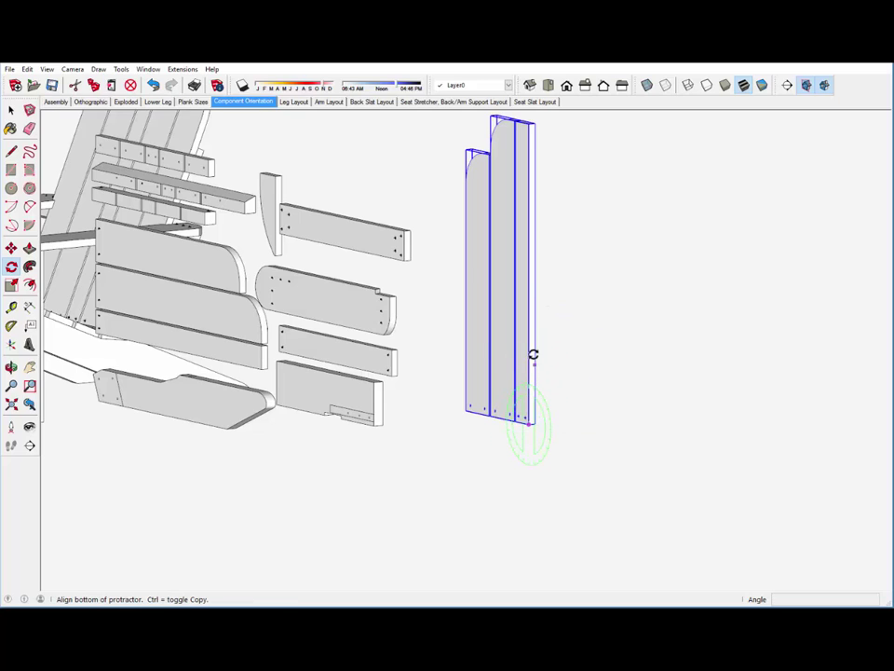
left_click(527, 126)
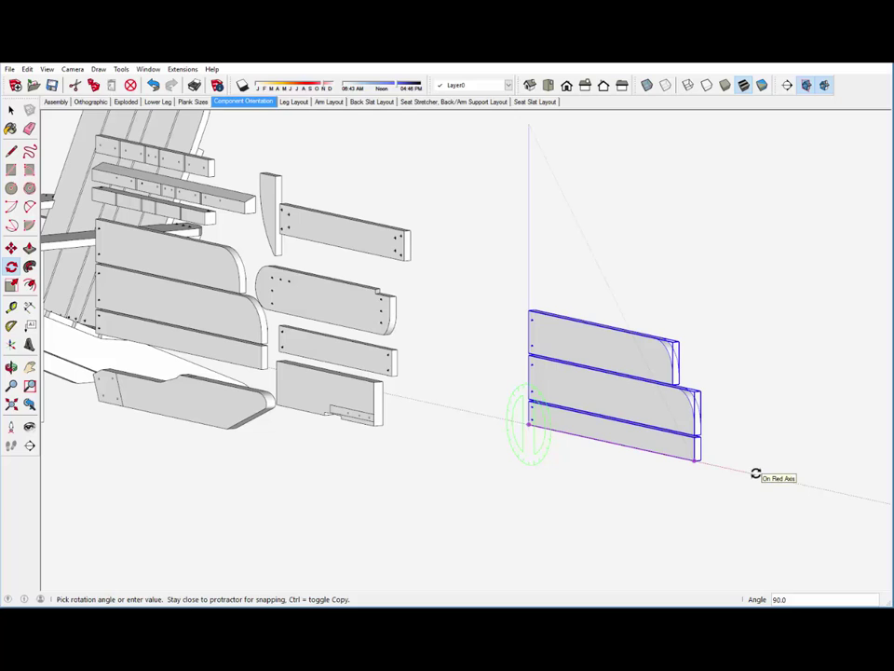
Turn the slats 90° flat, then copy a slat down onto the Plank Size 3 board.
left_click(755, 473)
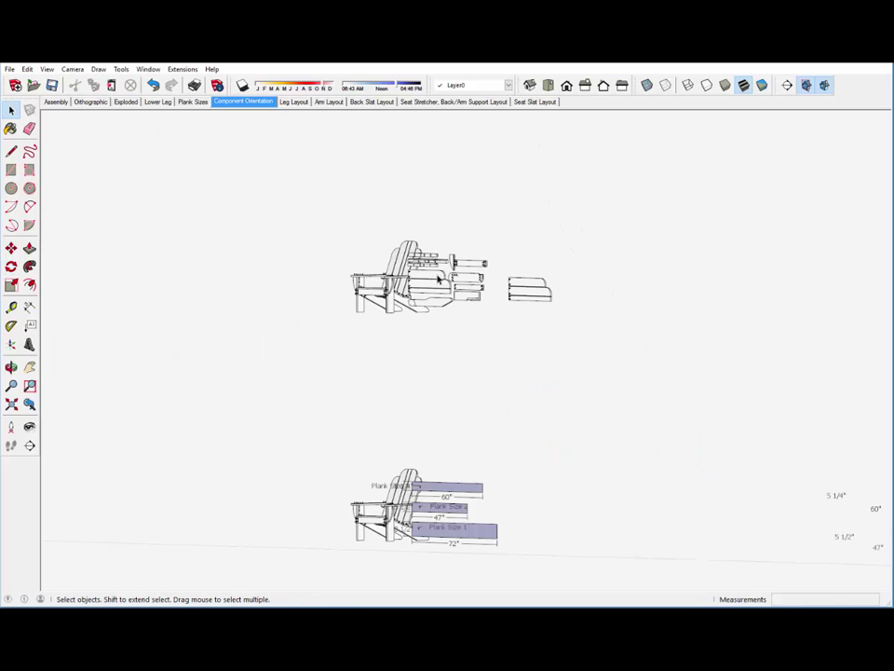
left_click(10, 247)
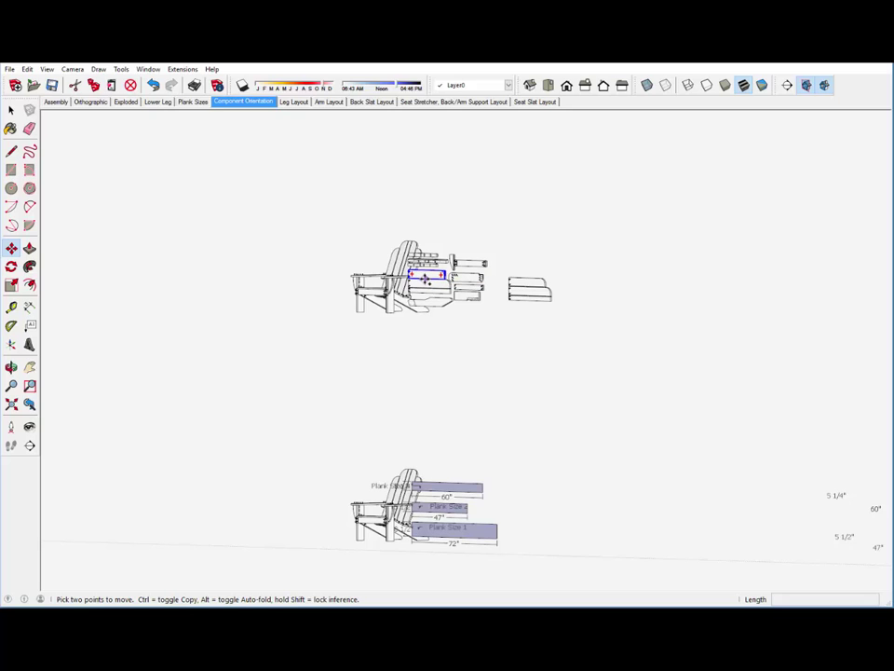
left_click(425, 277)
key("ctrl")
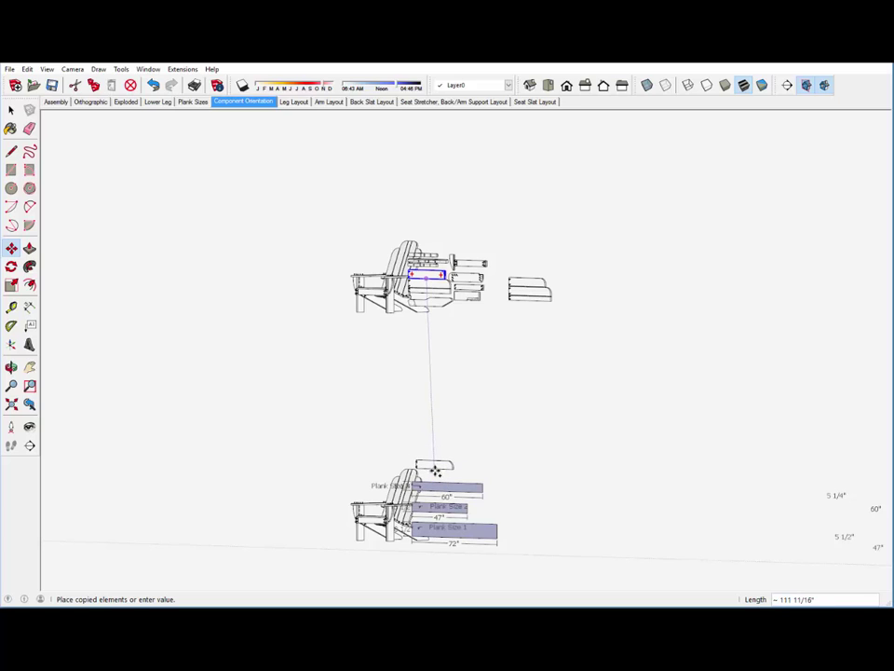
scroll(435, 483, "up", 3)
scroll(435, 485, "up", 5)
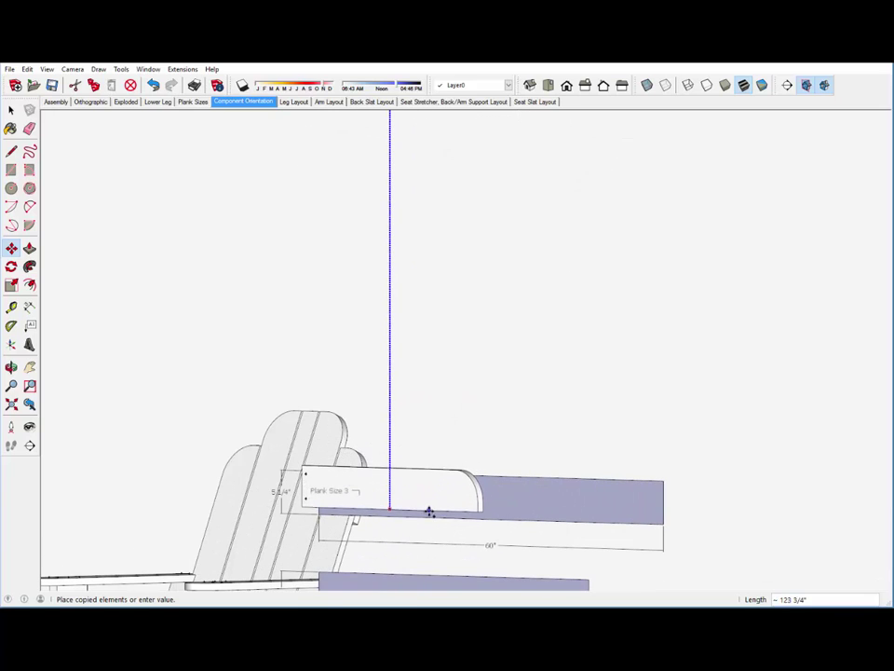
left_click(431, 517)
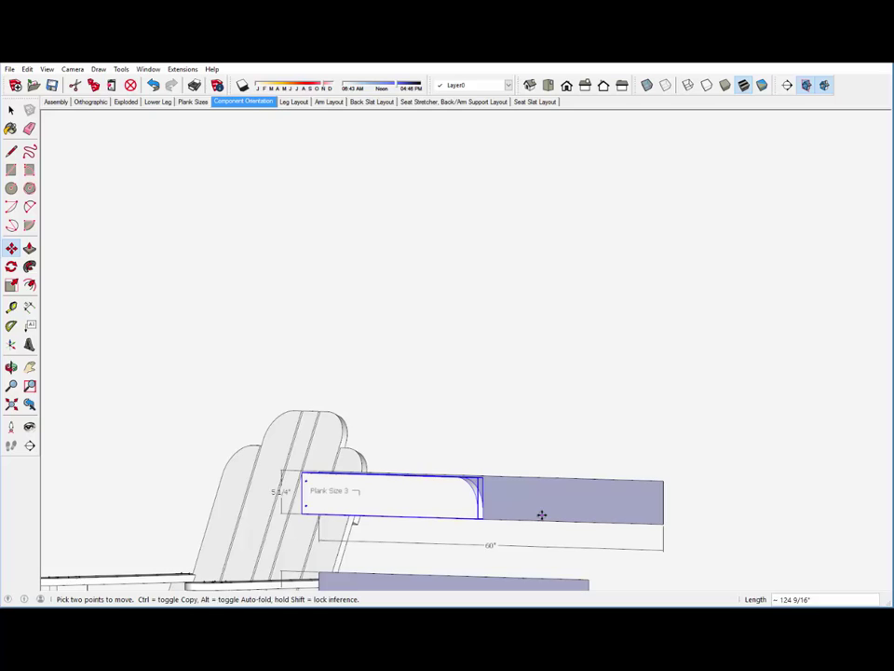
Slide the copied slat along the plank to line up with its left end.
middle_click_drag(542, 515, 580, 517)
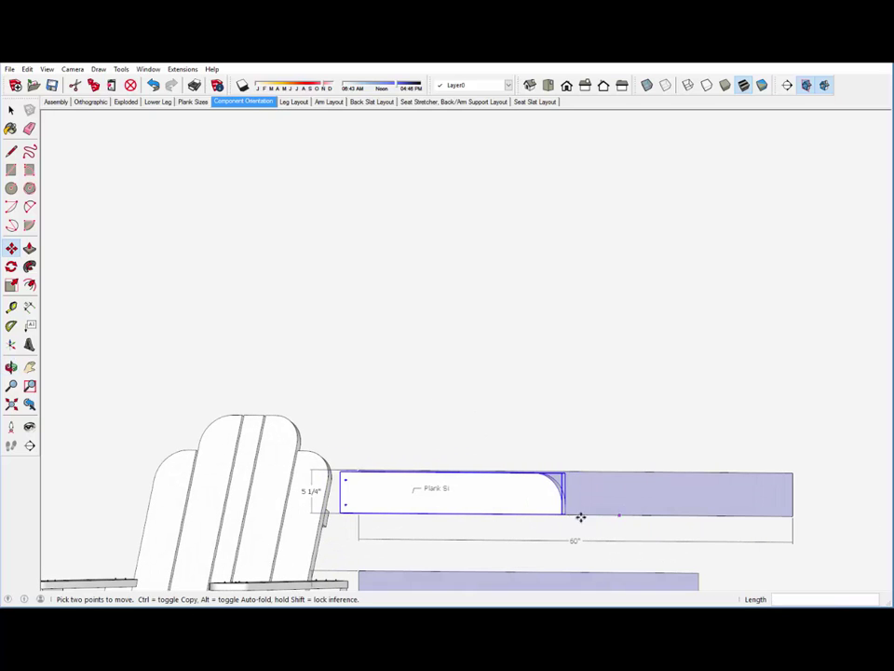
left_click(563, 515)
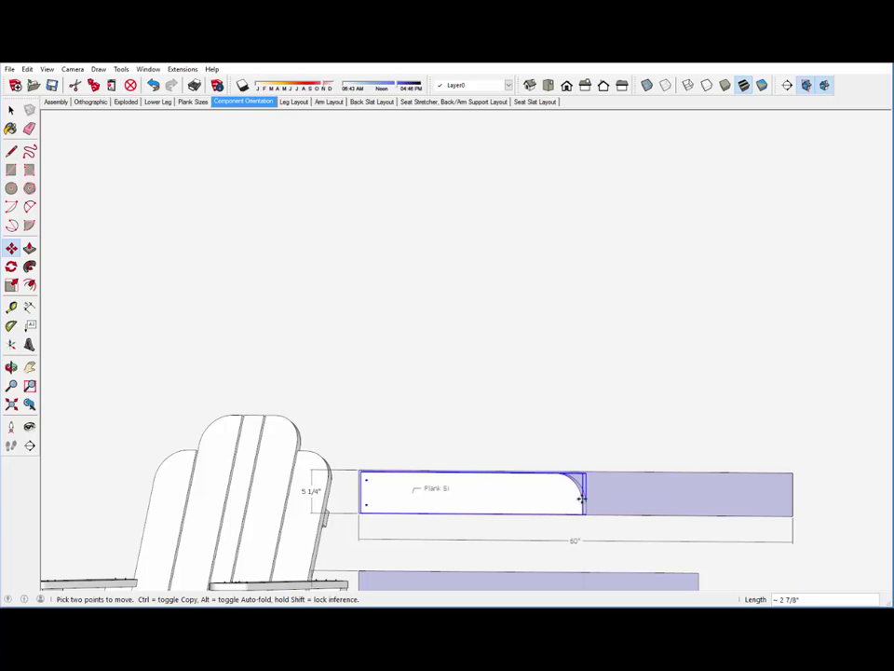
left_click(582, 499)
scroll(472, 330, "down", 4)
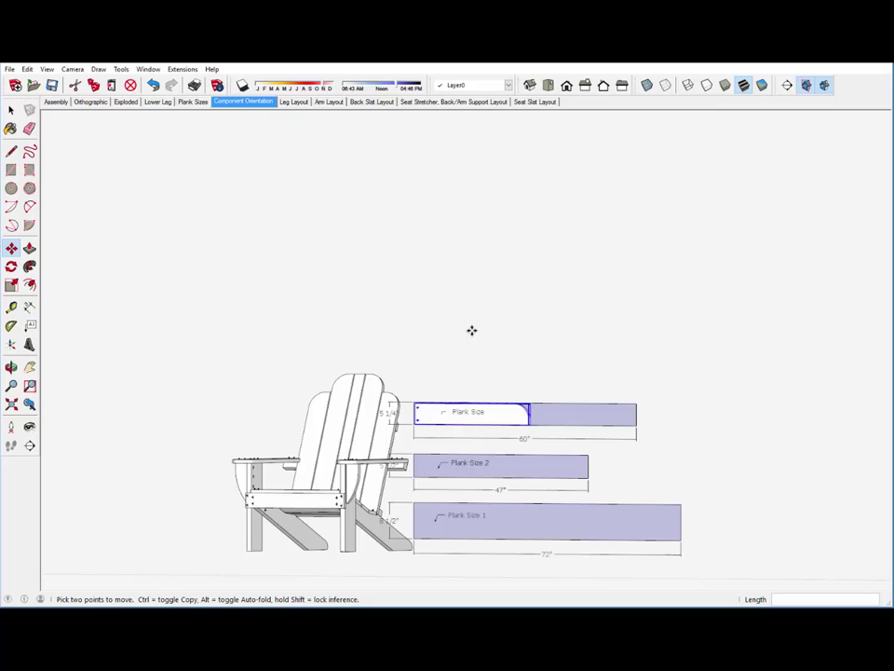
scroll(466, 335, "up", 1)
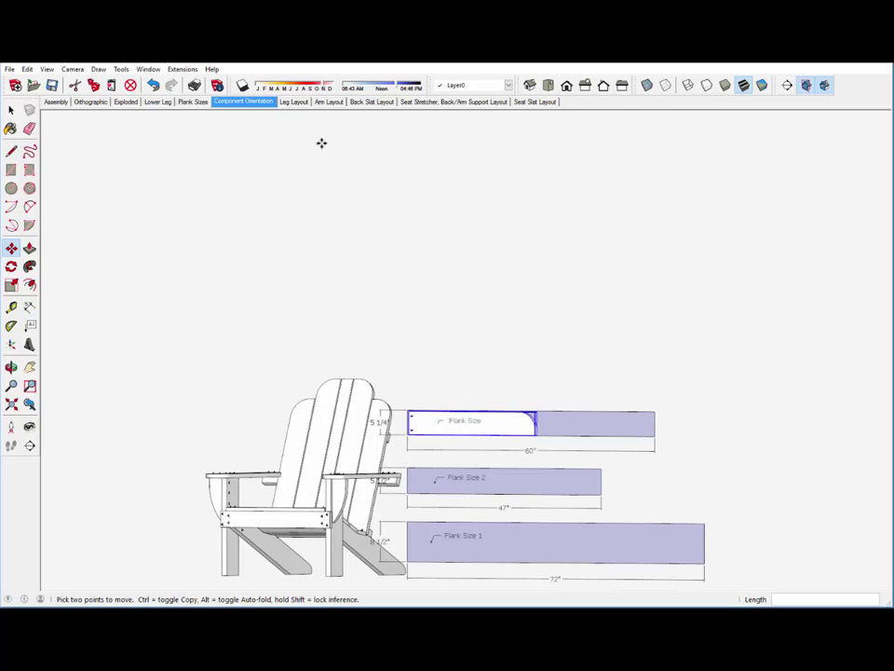
Review the Leg Layout and Arm Layout scenes, ending on Back Slat Layout with slats on 47" planks.
left_click(304, 104)
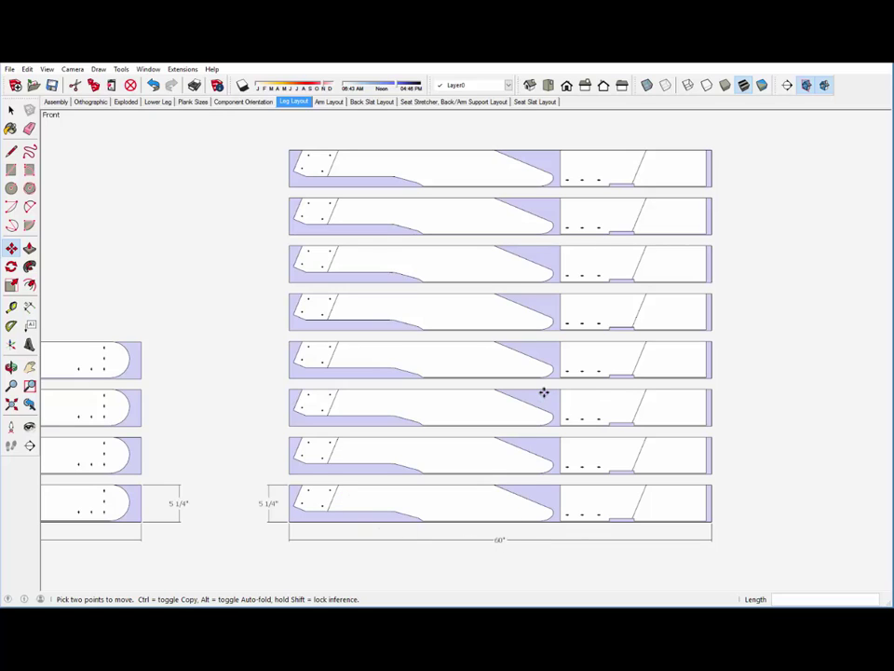
left_click(333, 102)
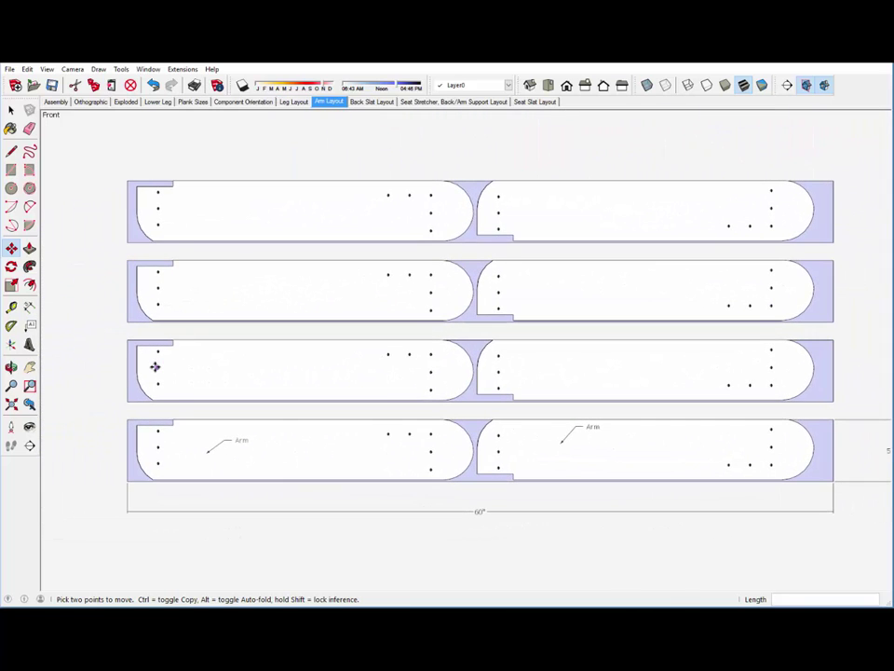
scroll(155, 367, "down", 1)
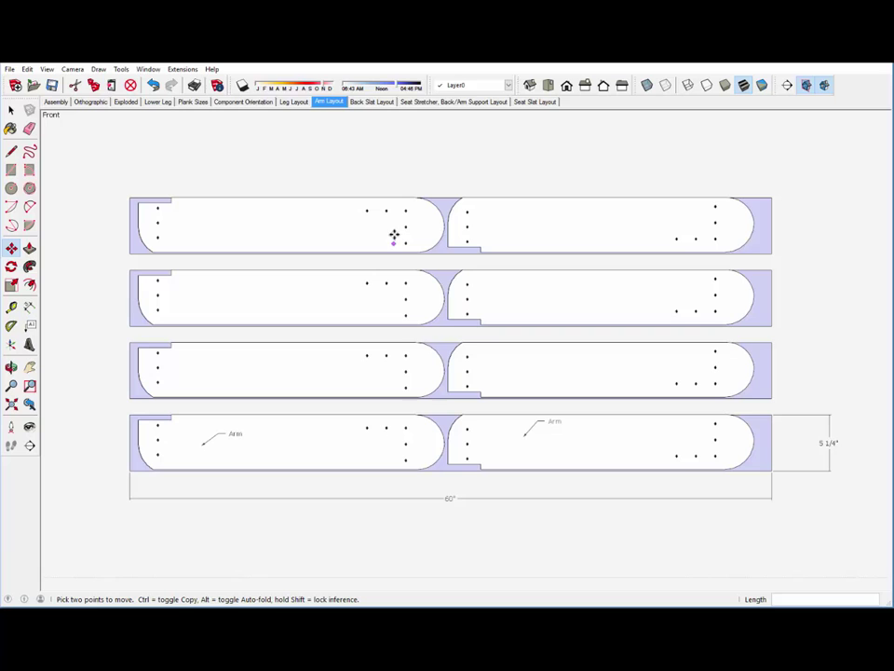
left_click(373, 101)
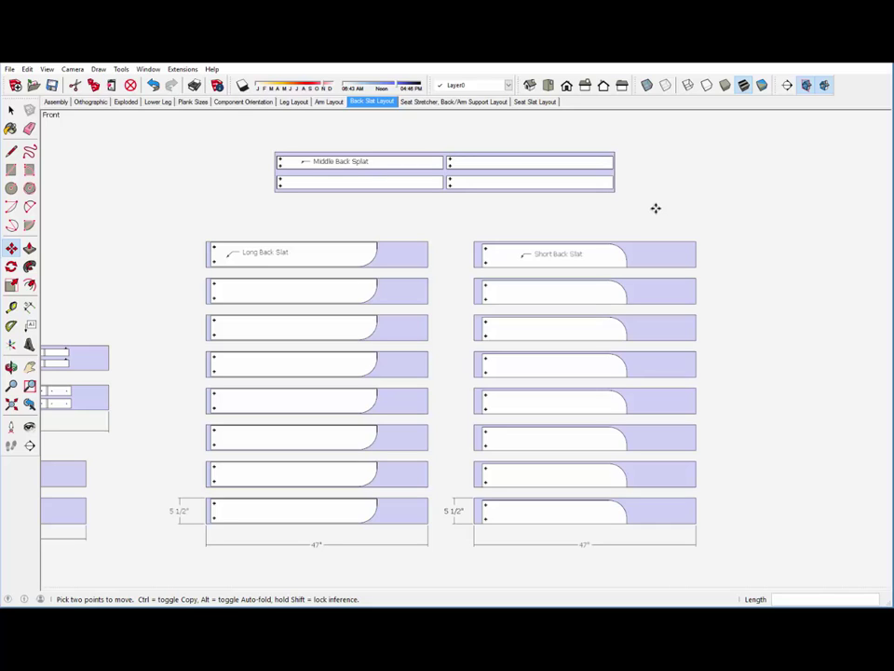
View the Seat Stretcher/Back/Arm Support and Seat Slat layouts on 72" planks, then return to Assembly.
left_click(477, 102)
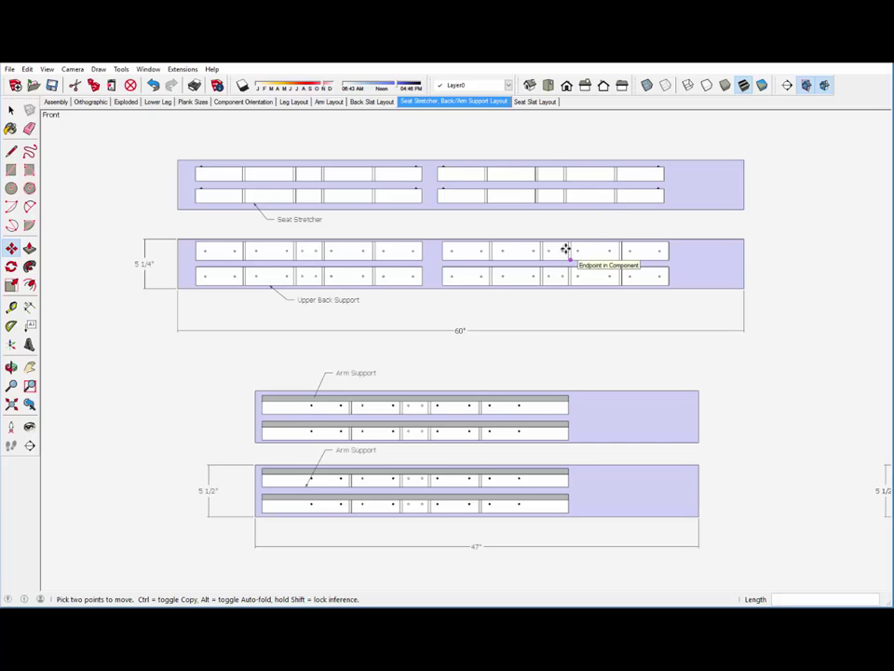
left_click(544, 105)
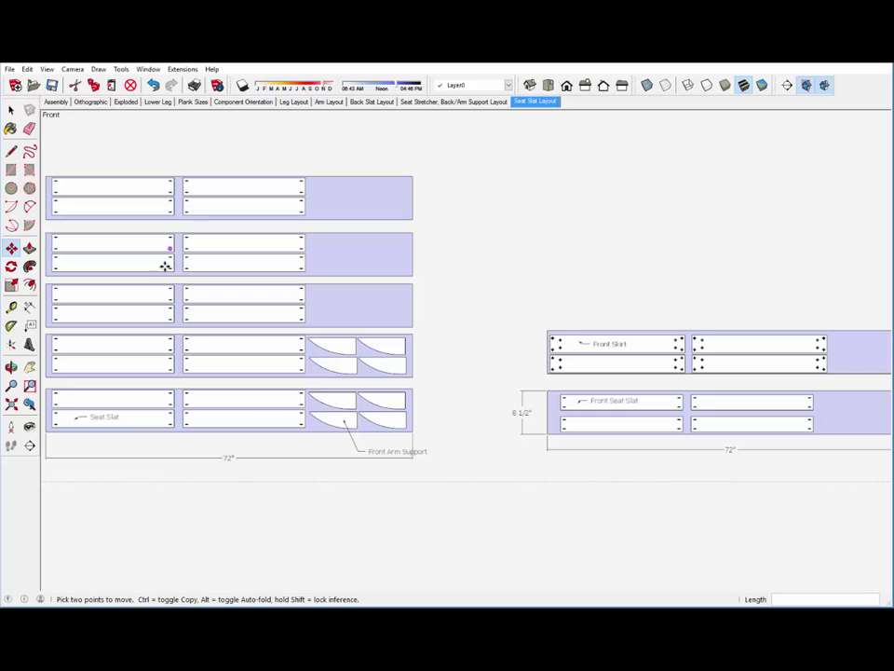
scroll(405, 363, "down", 1)
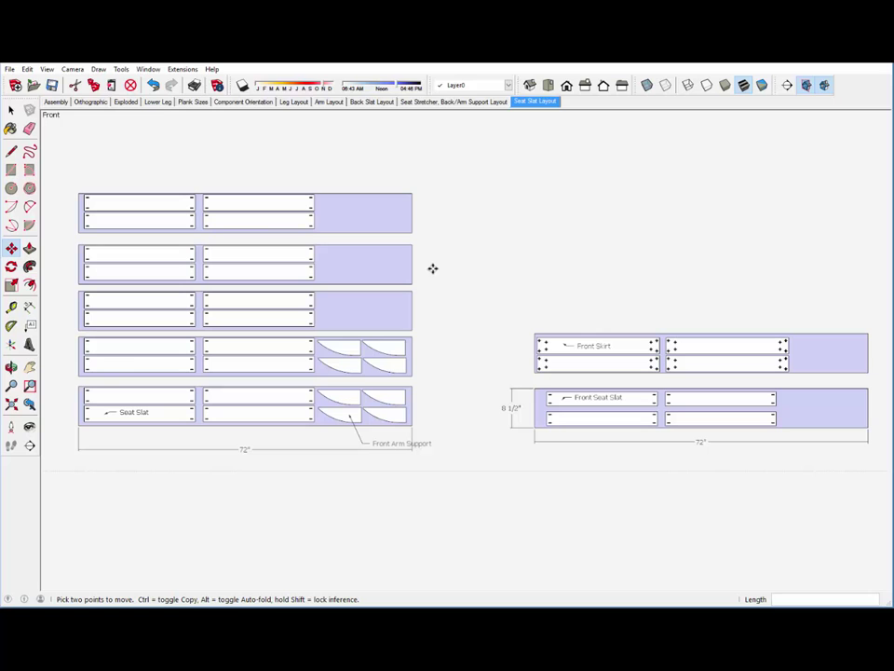
left_click(57, 102)
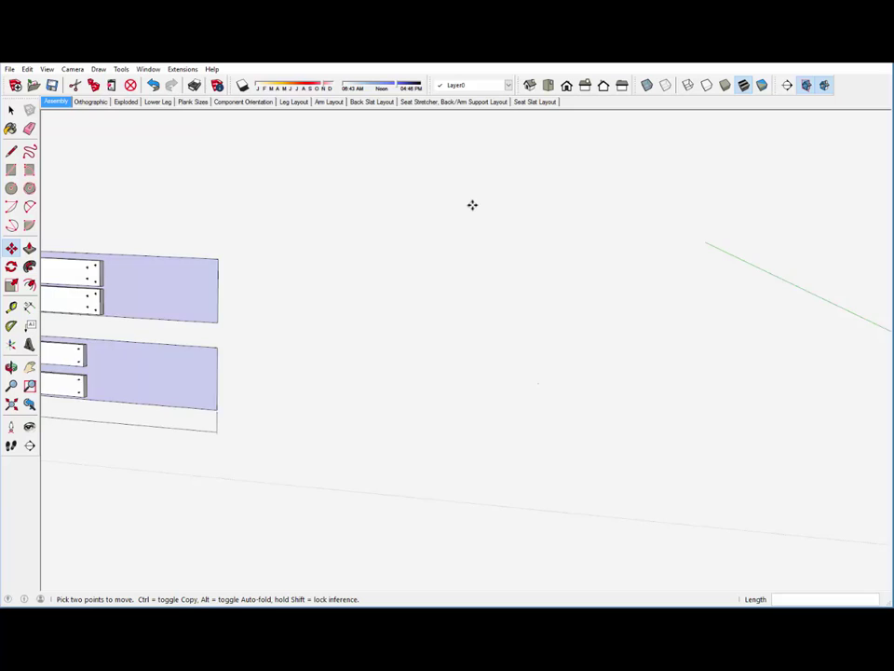